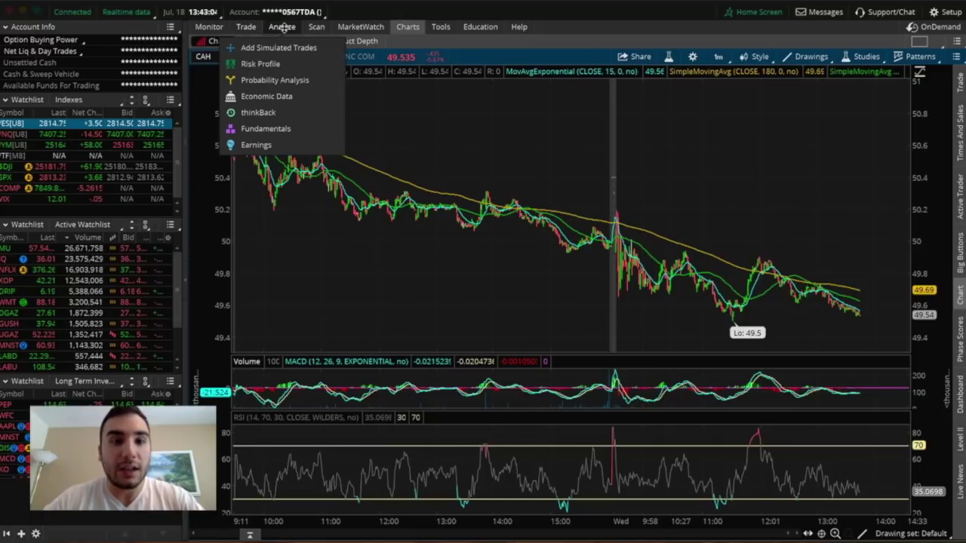
Open the Stock Hacker scan page
mouse_move(316, 27)
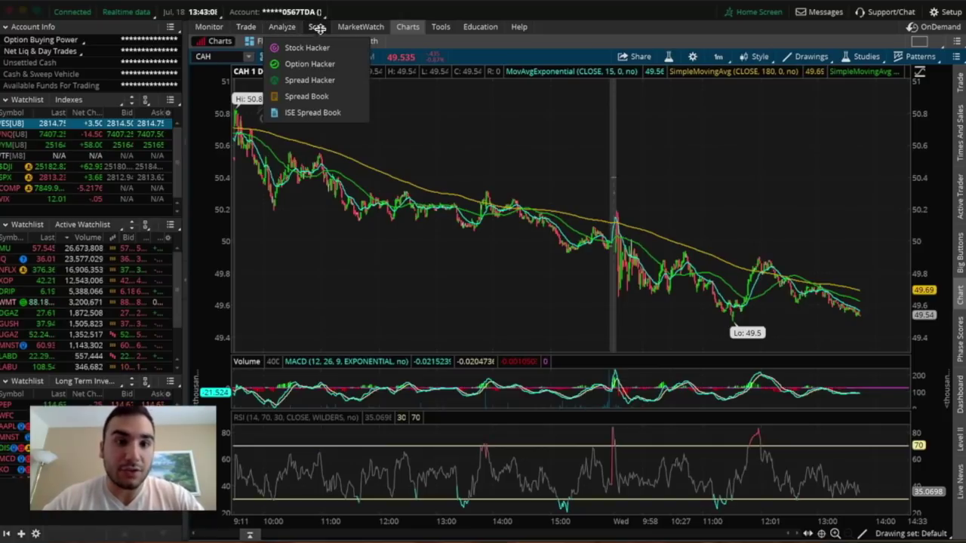
mouse_move(468, 27)
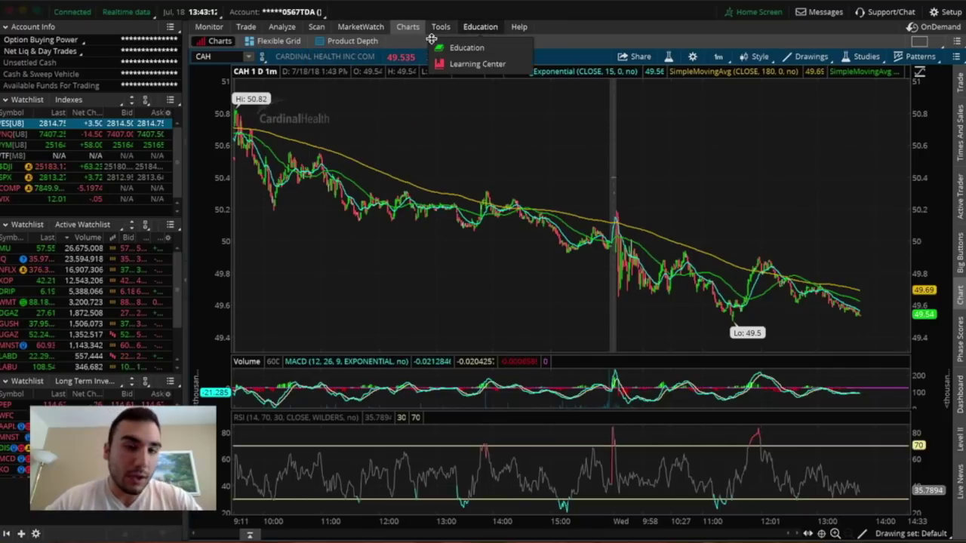
click(317, 27)
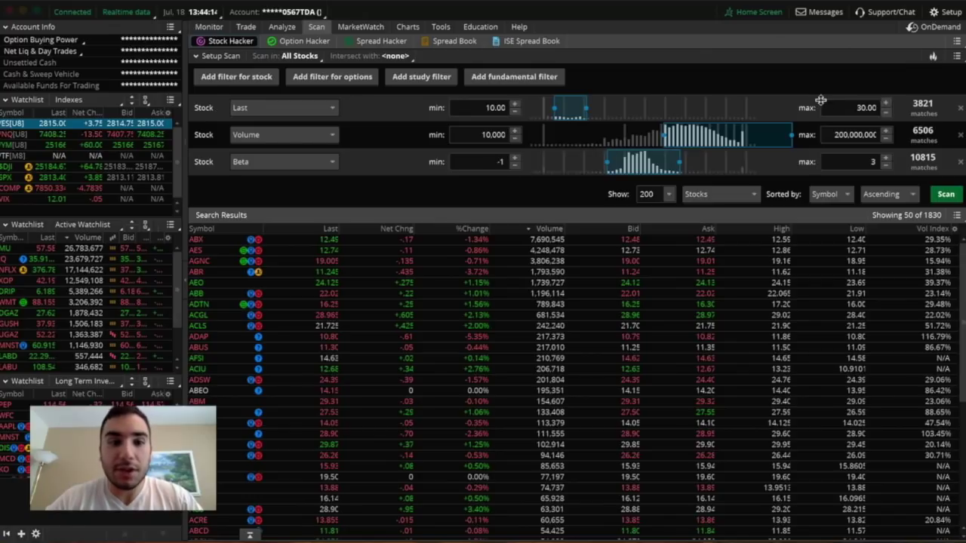
Look through the criteria available for the first stock filter, keeping Last selected
click(272, 108)
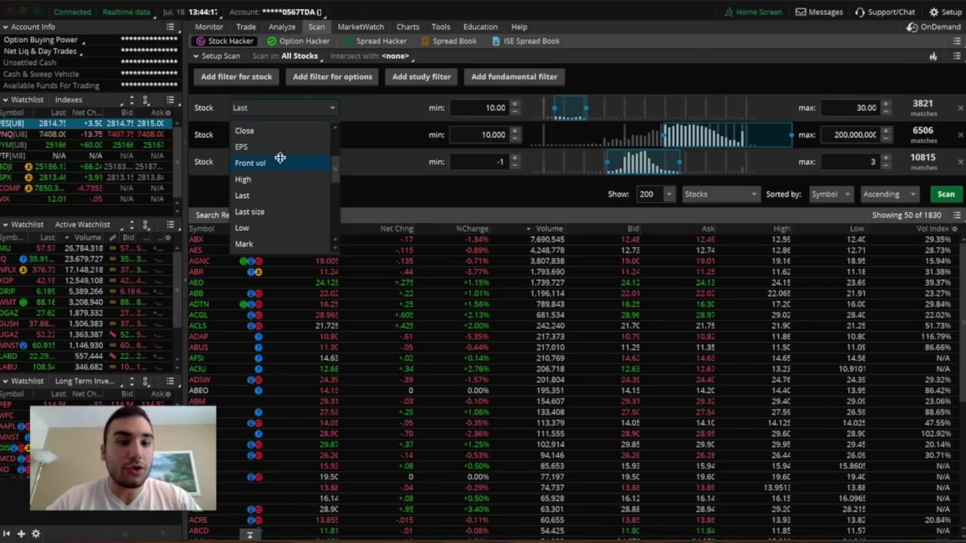
scroll(245, 203, down, 5)
scroll(278, 157, up, 10)
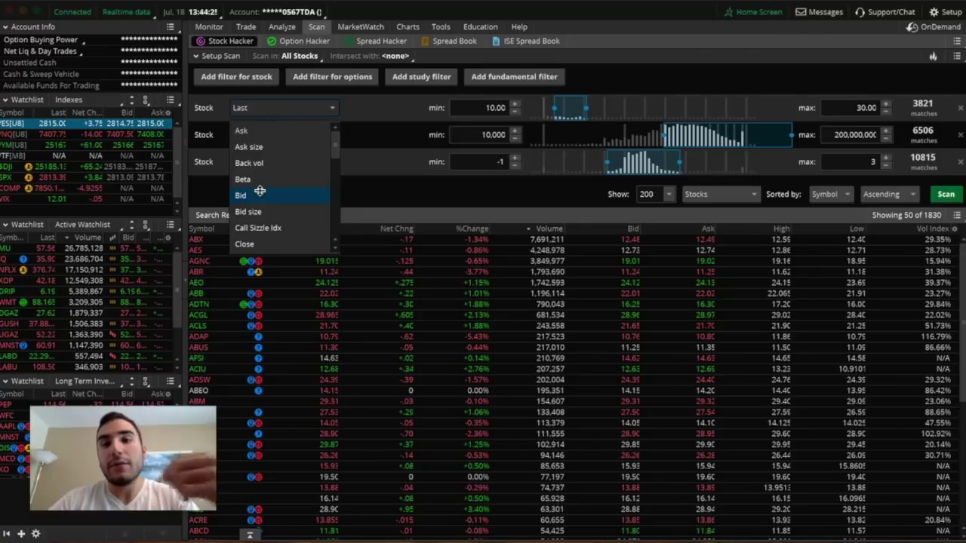
click(313, 112)
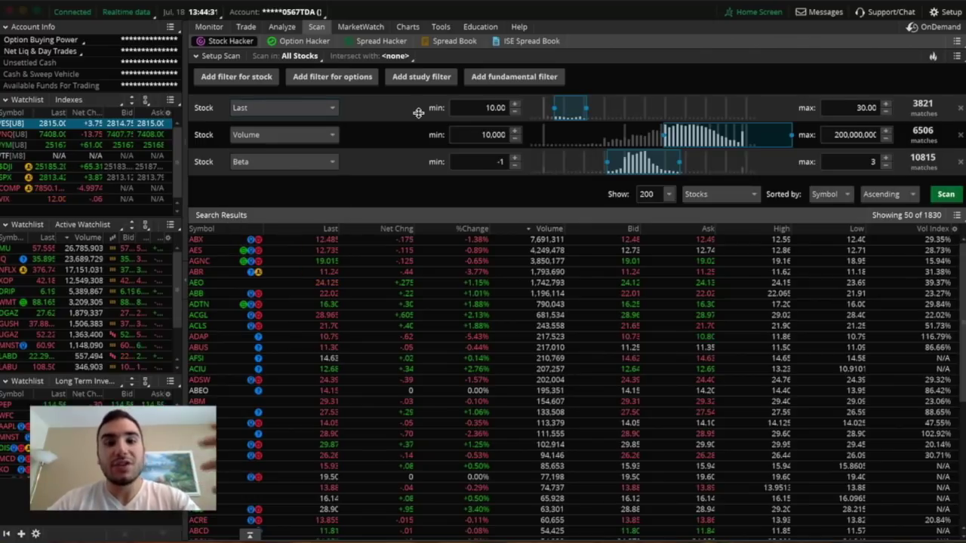
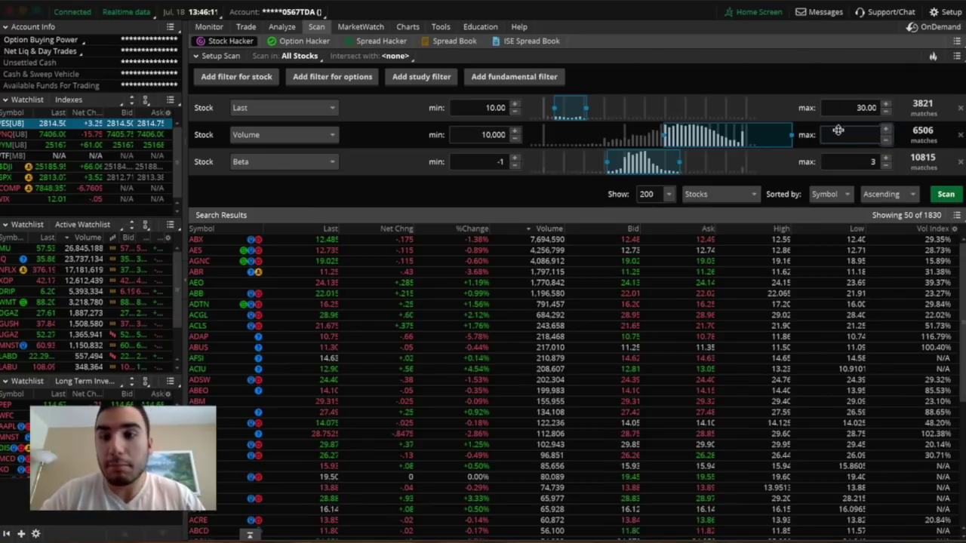
Clear the maximum value of the Volume filter
click(480, 134)
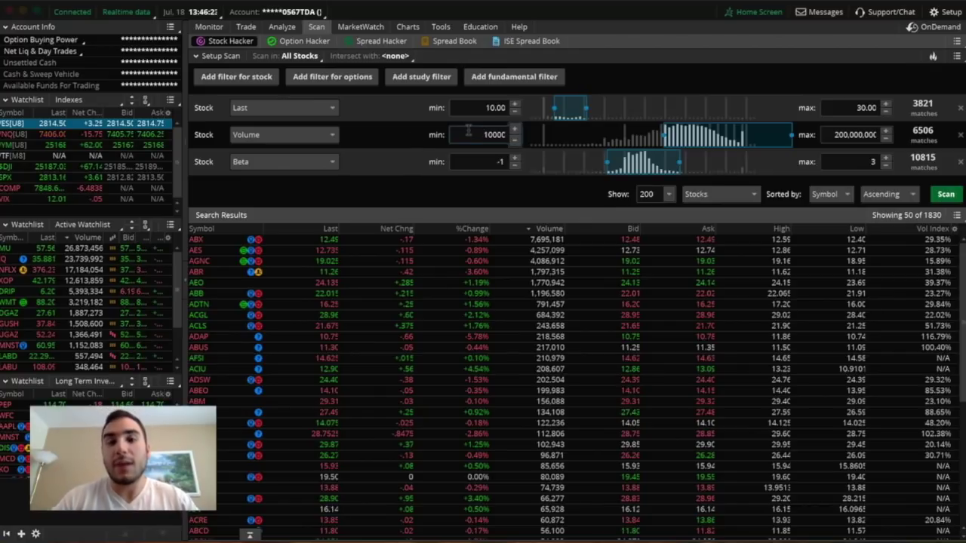
click(839, 135)
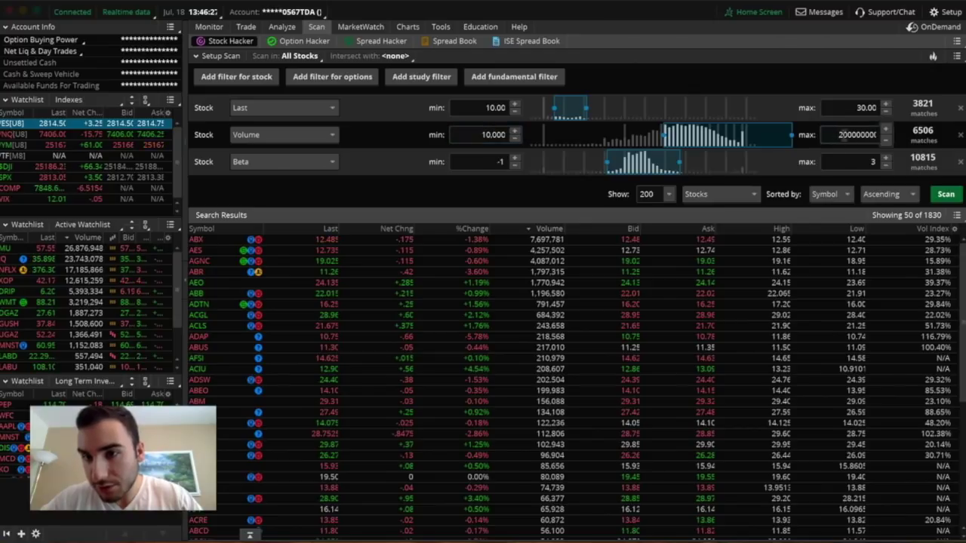
double_click(845, 132)
key(BackSpace)
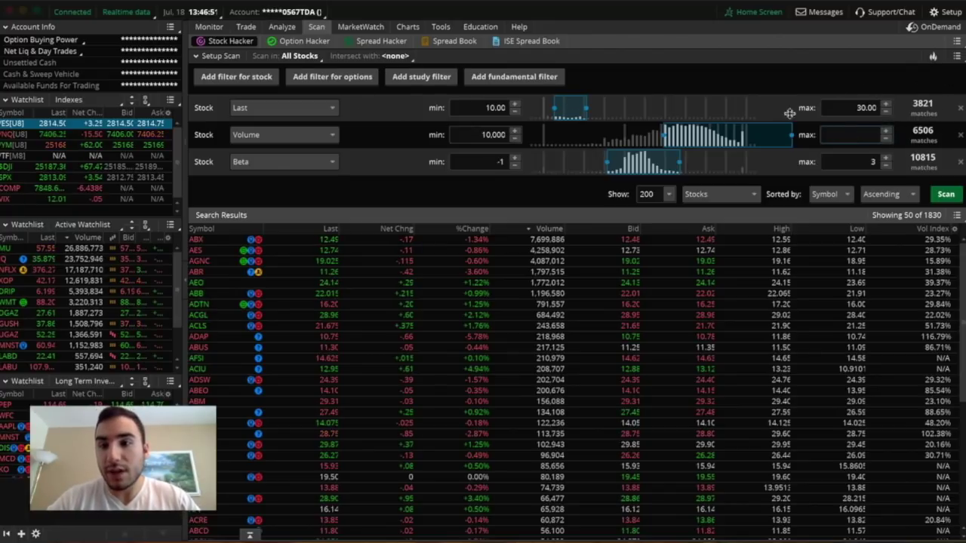
click(856, 134)
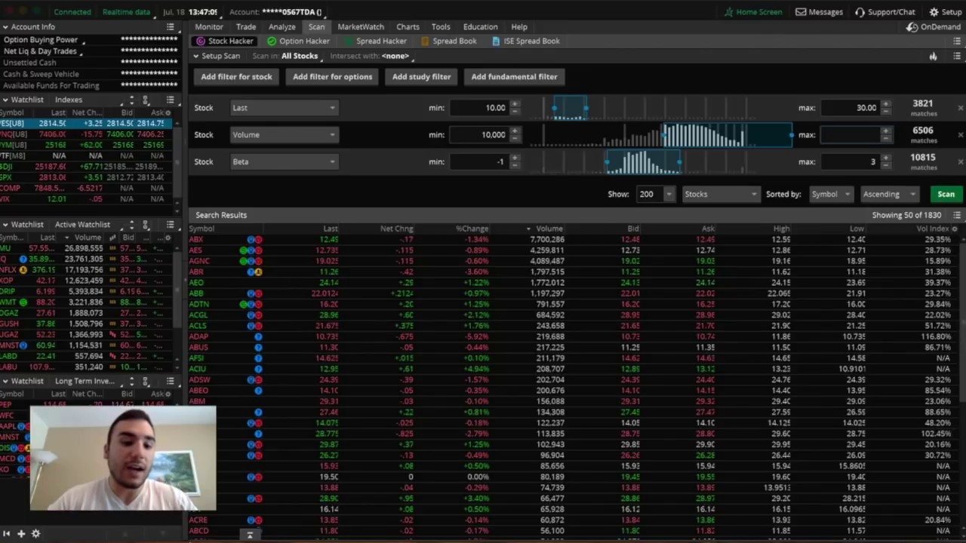
Switch to the browser and read Investopedia's Beta article, from the definition down to the section on interpreting beta
click(164, 537)
scroll(397, 224, up, 15)
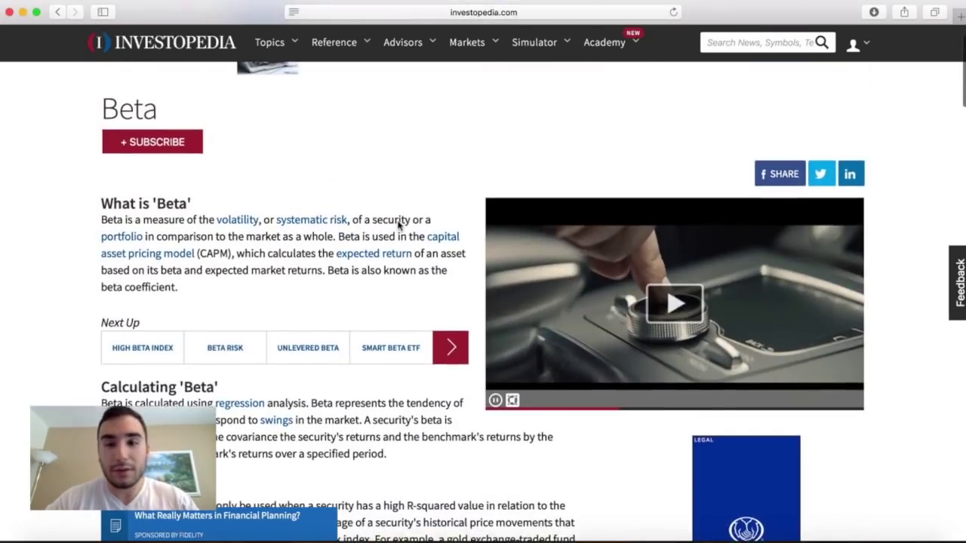
scroll(398, 224, down, 2)
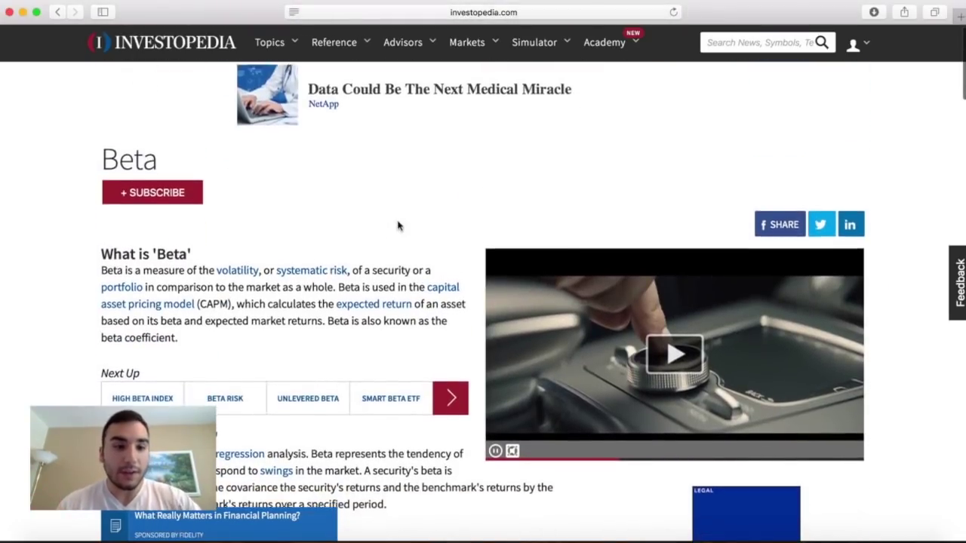
scroll(398, 225, down, 1)
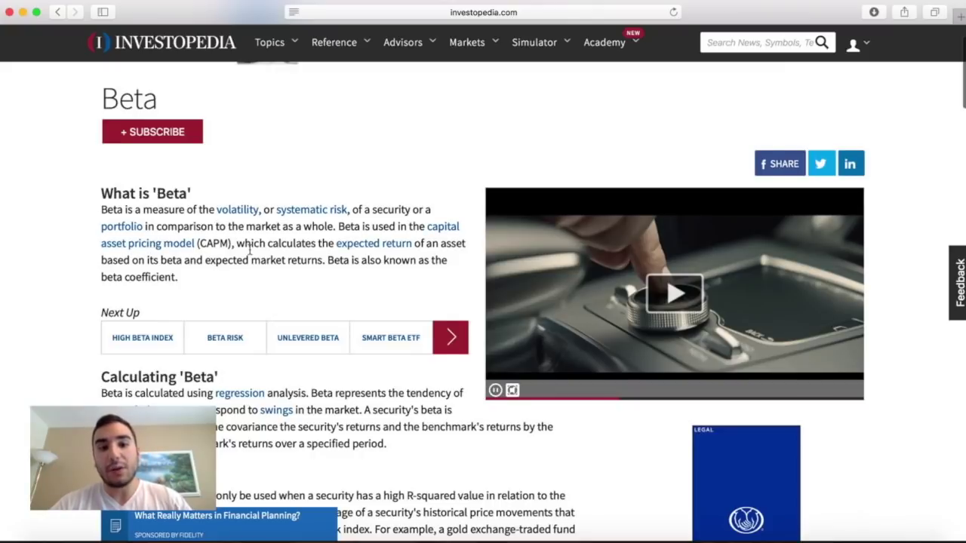
scroll(249, 250, down, 2)
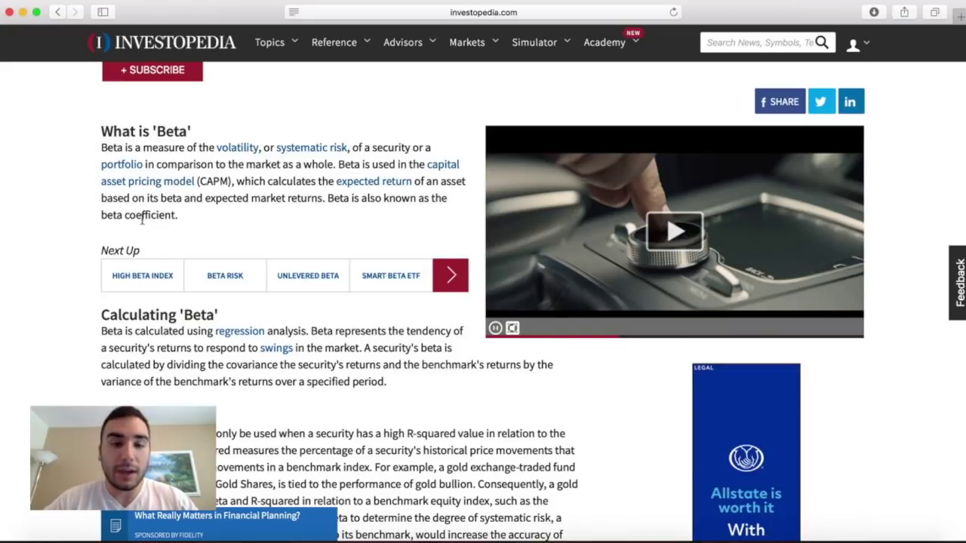
scroll(142, 219, down, 10)
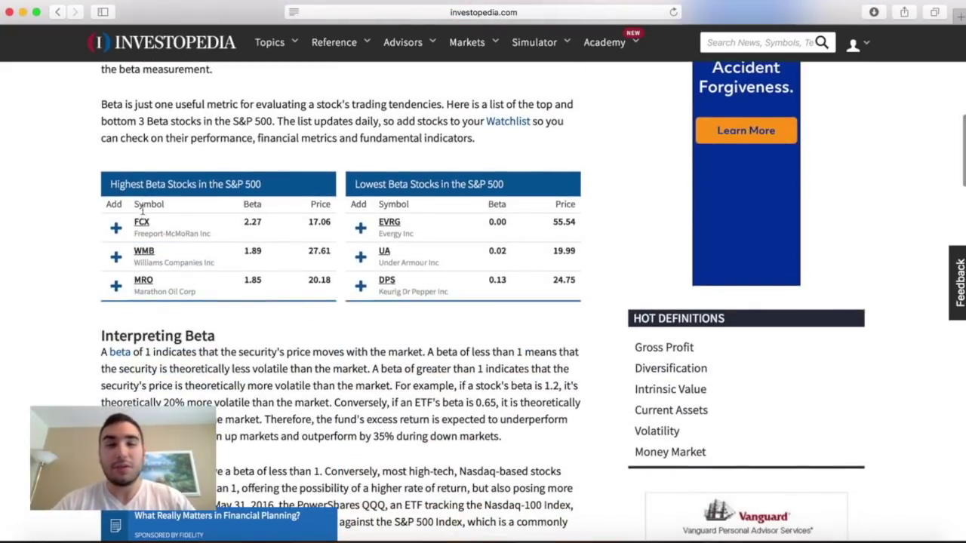
scroll(142, 213, down, 3)
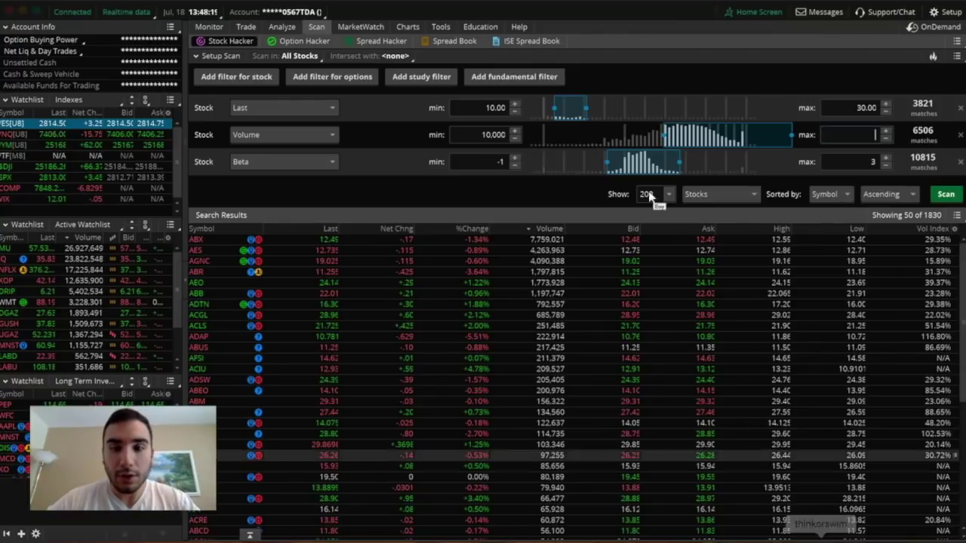
Back in thinkorswim, set the Volume filter's maximum to 200,000,000
click(873, 135)
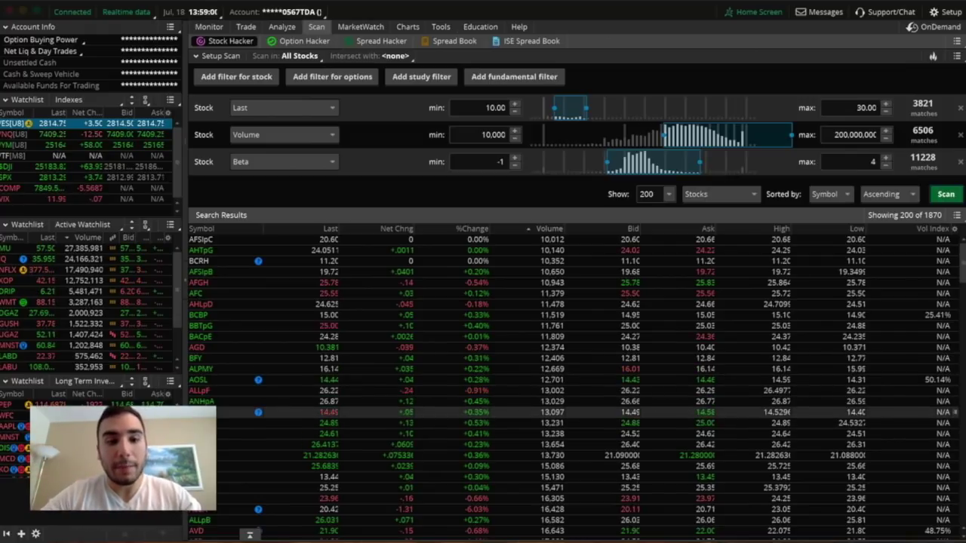
click(407, 26)
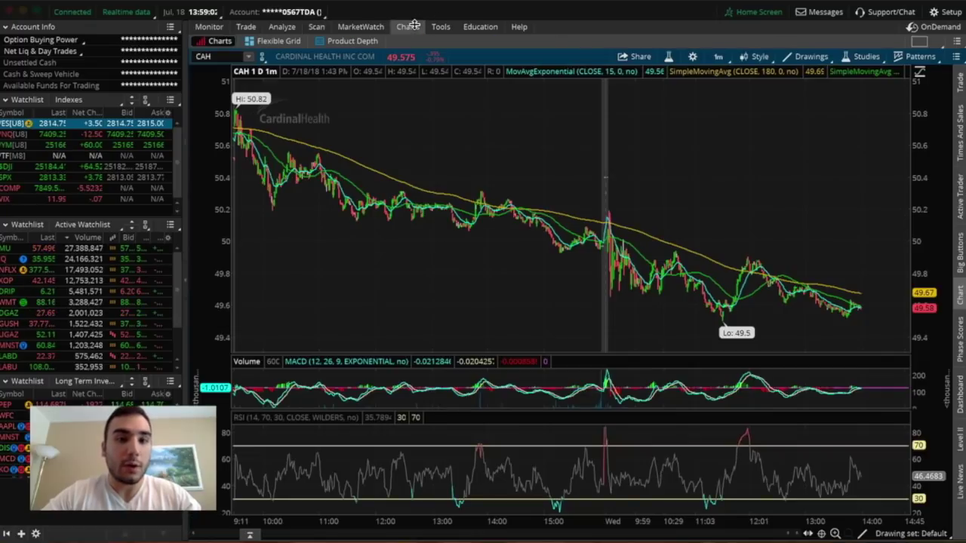
click(249, 27)
click(281, 26)
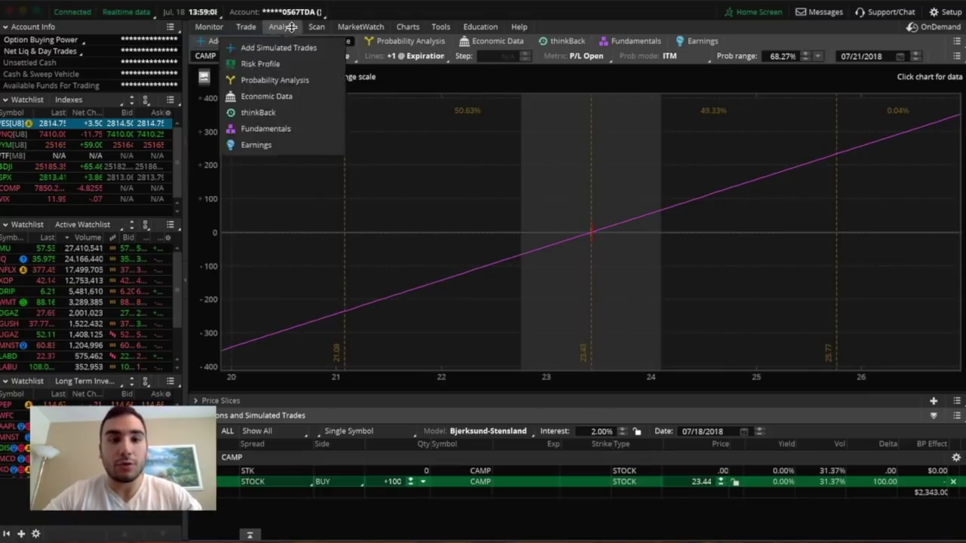
click(315, 26)
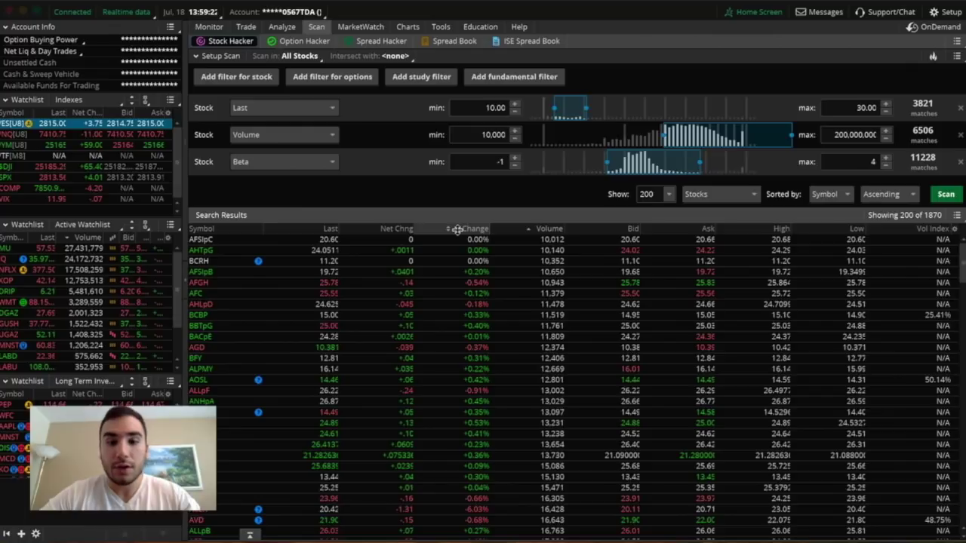
Sort the scan results by percent change to compare the biggest decliners and gainers
click(403, 229)
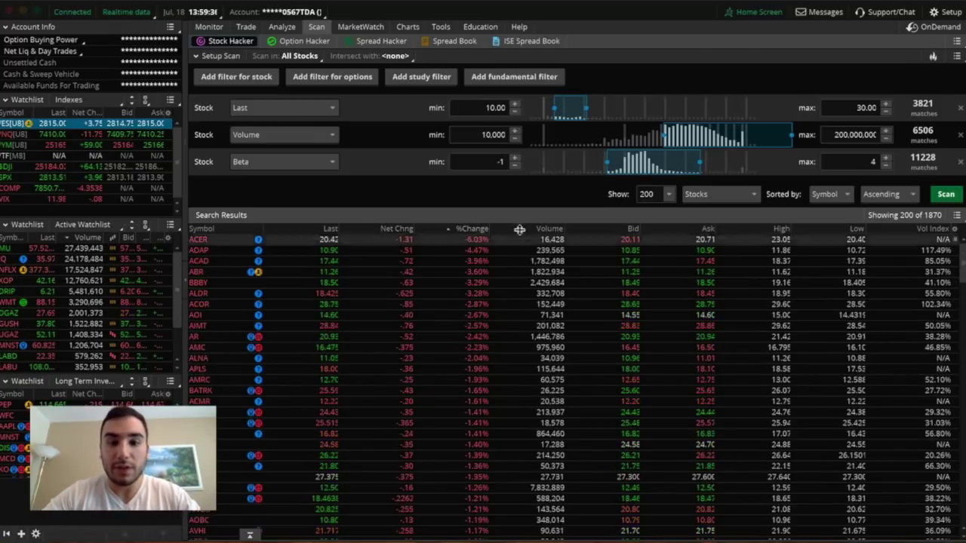
click(468, 228)
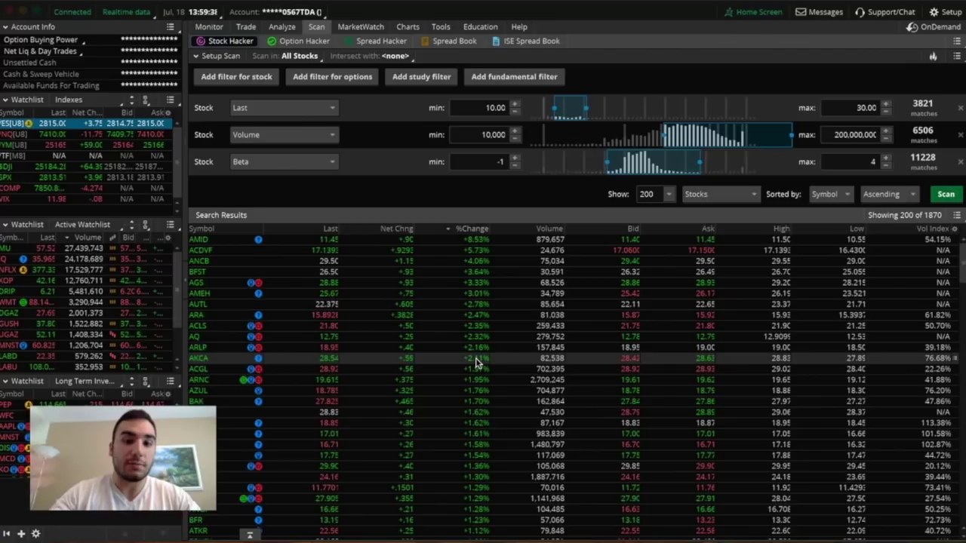
click(462, 229)
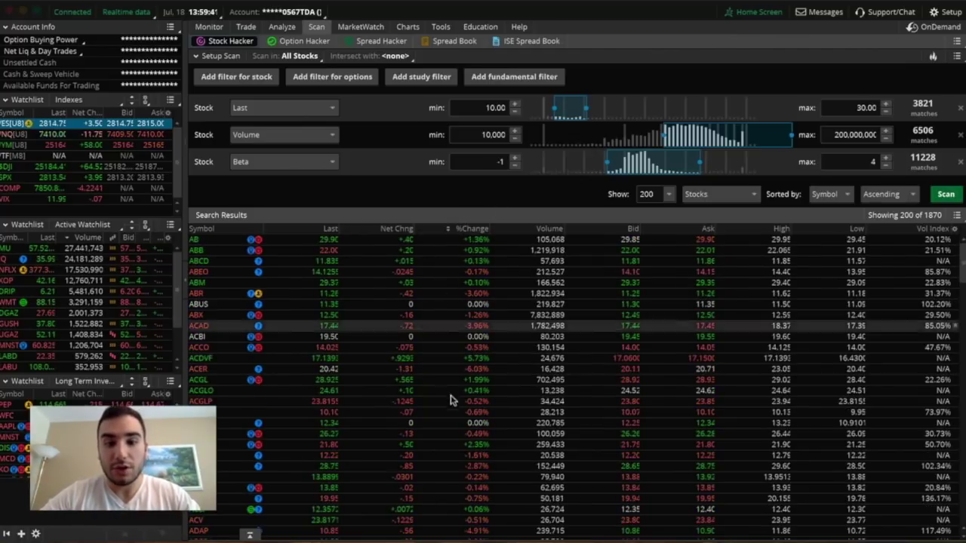
click(471, 229)
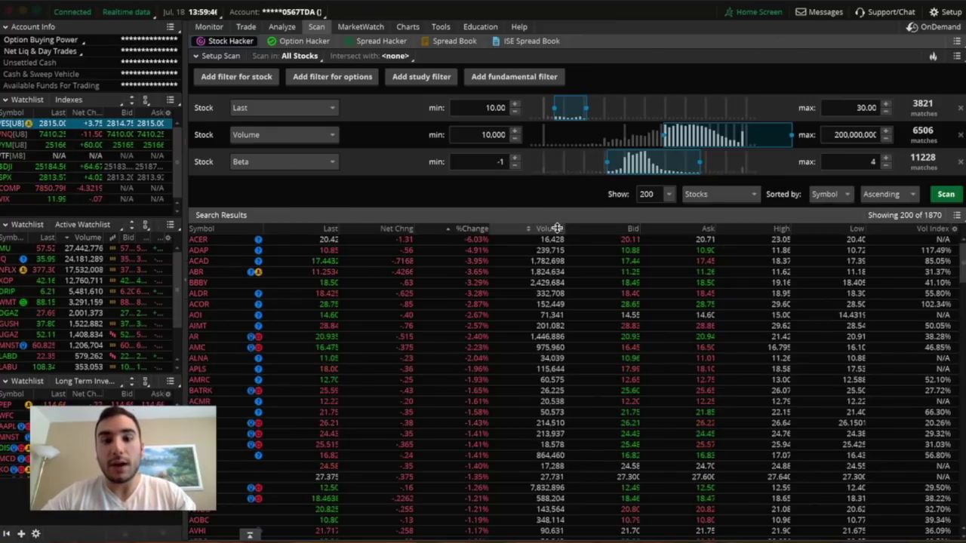
Sort the scan results by volume from highest to lowest
click(553, 228)
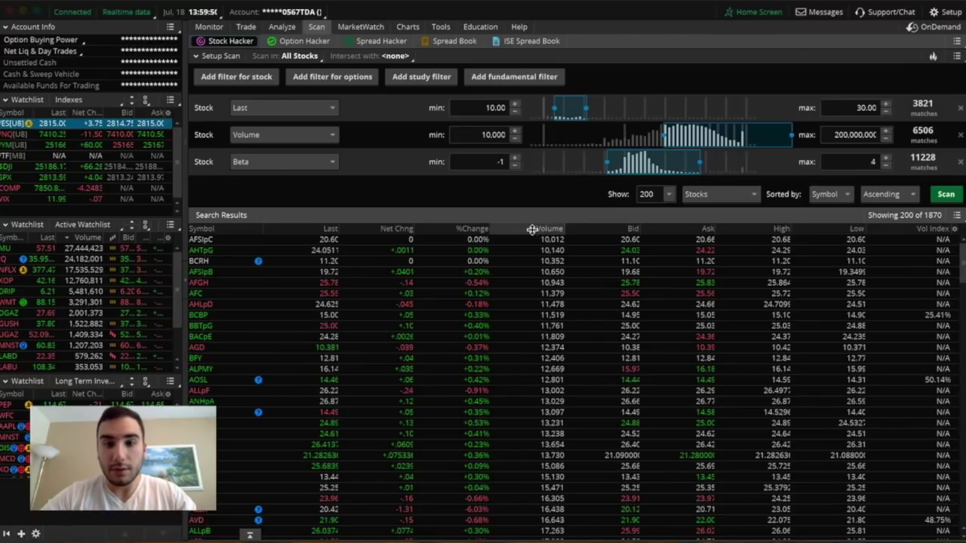
click(532, 229)
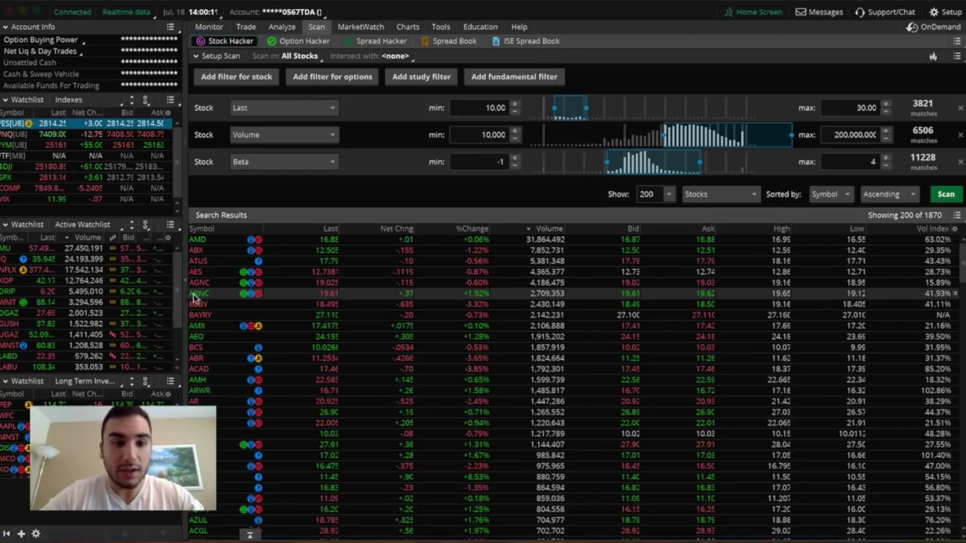
Open the chart for ARNC and set its time frame to 180 days with 4-hour bars
click(408, 27)
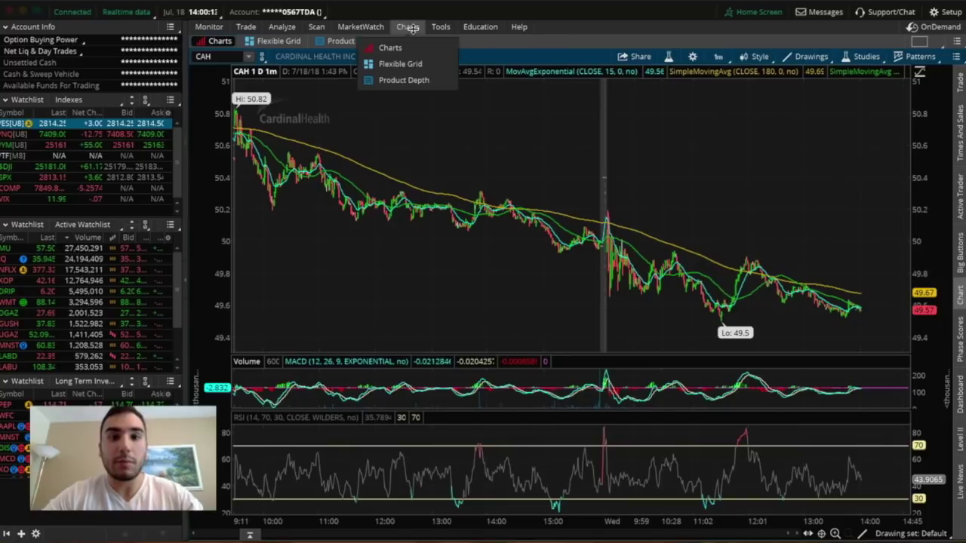
click(213, 56)
text(ARNC)
key(Return)
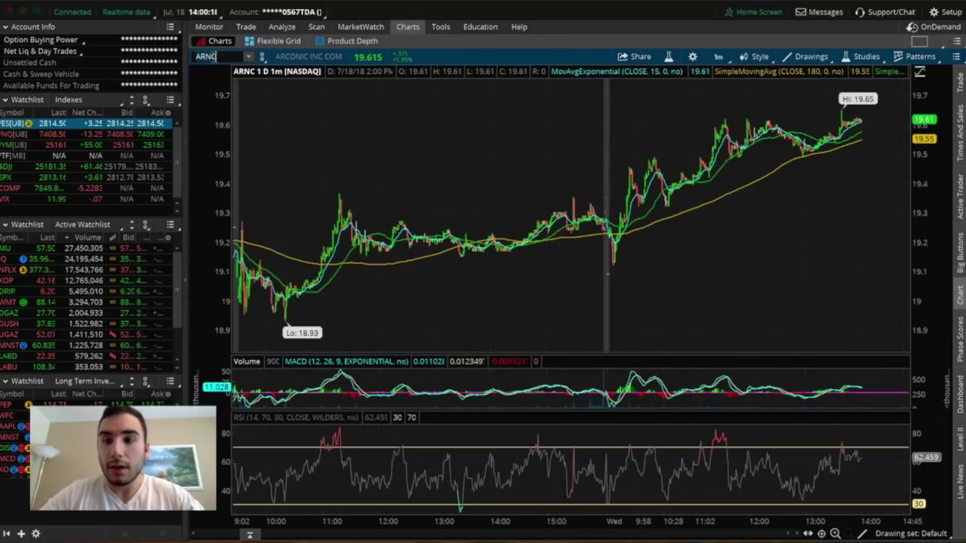
click(716, 55)
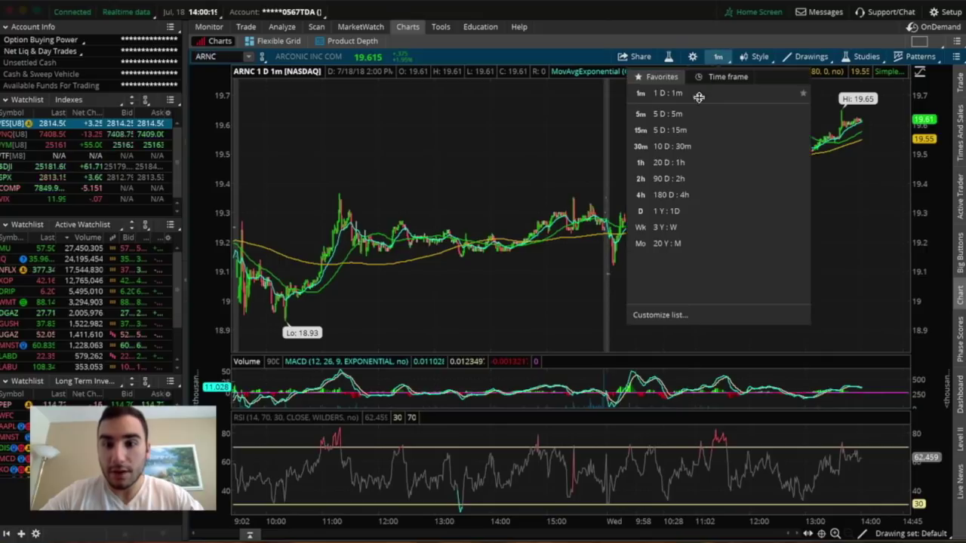
click(688, 190)
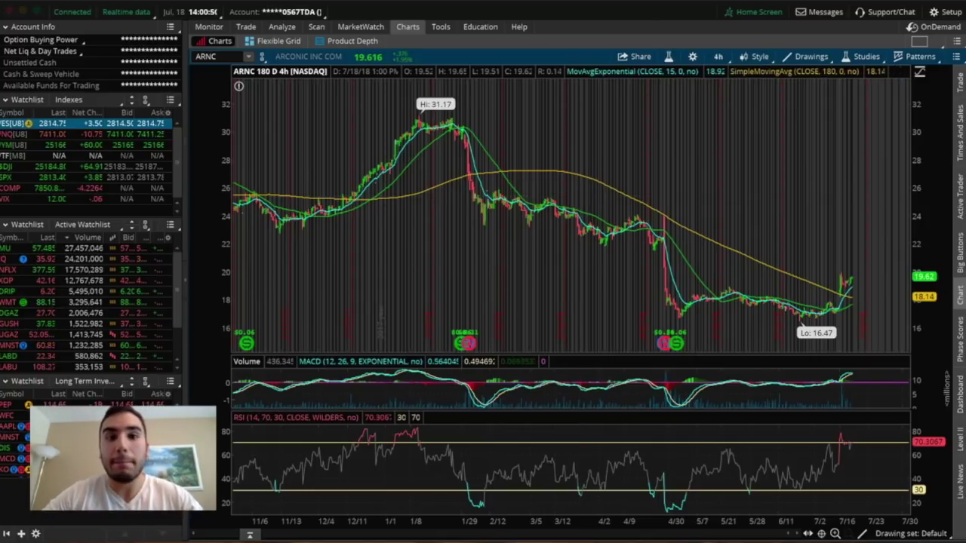
Return to the Stock Hacker results and browse the volume-sorted stocks for another candidate
click(318, 27)
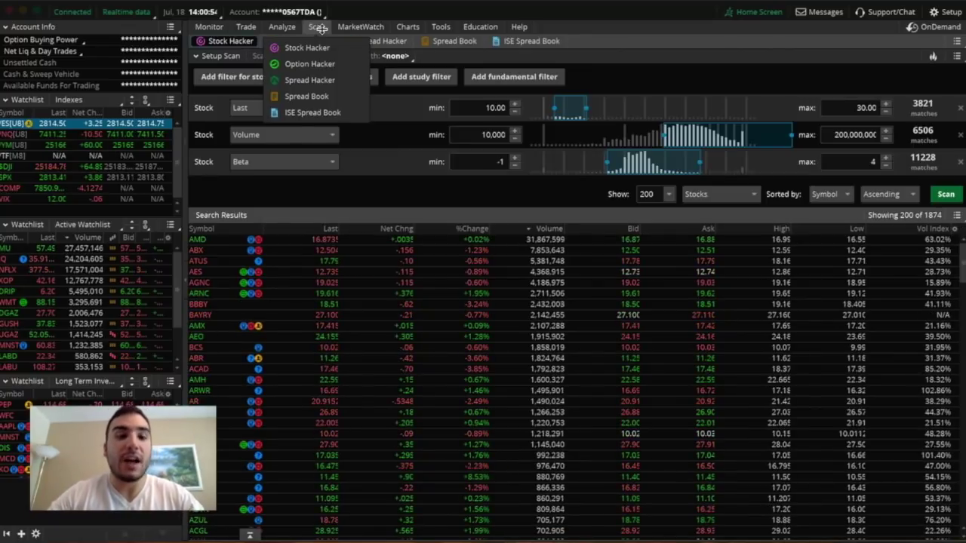
scroll(615, 360, down, 10)
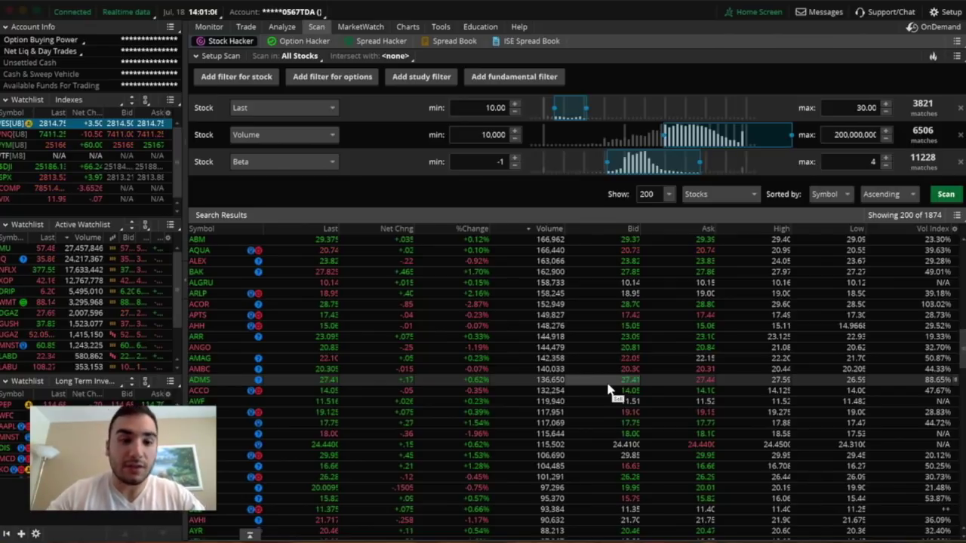
scroll(490, 355, up, 15)
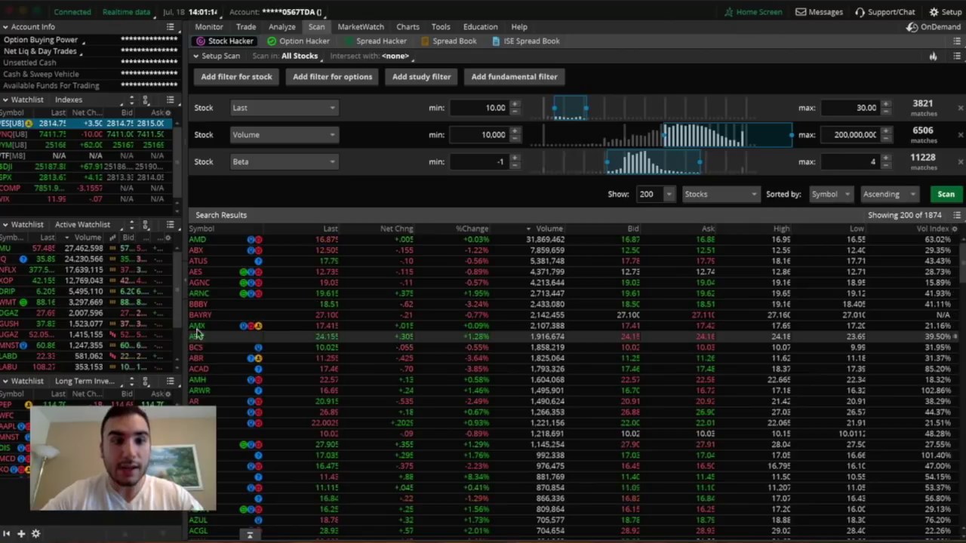
Open the chart for AEO
click(407, 26)
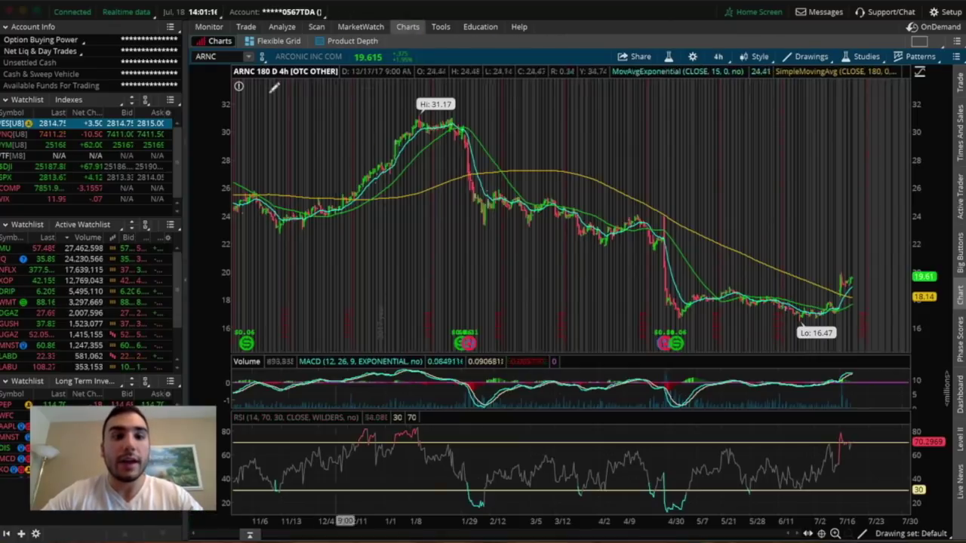
click(211, 55)
text(AEO)
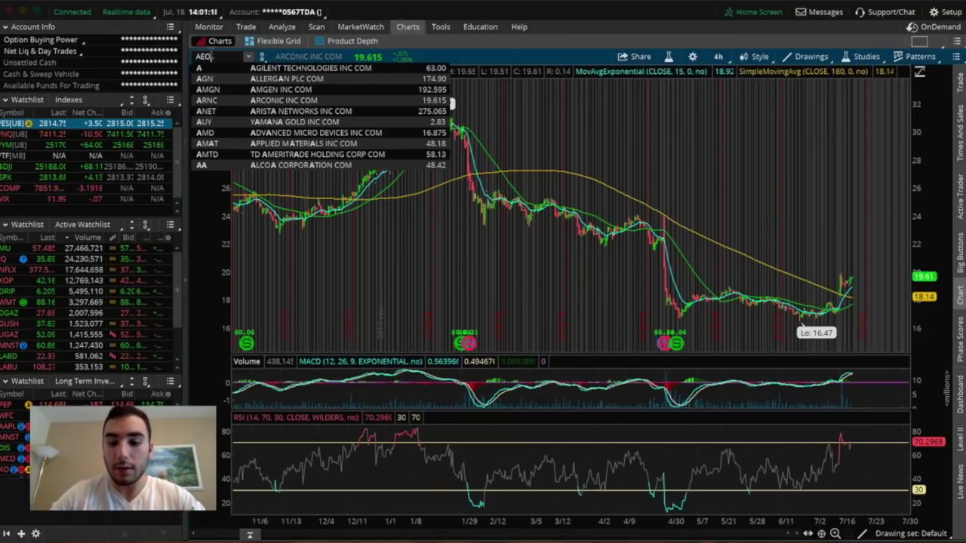
key(Return)
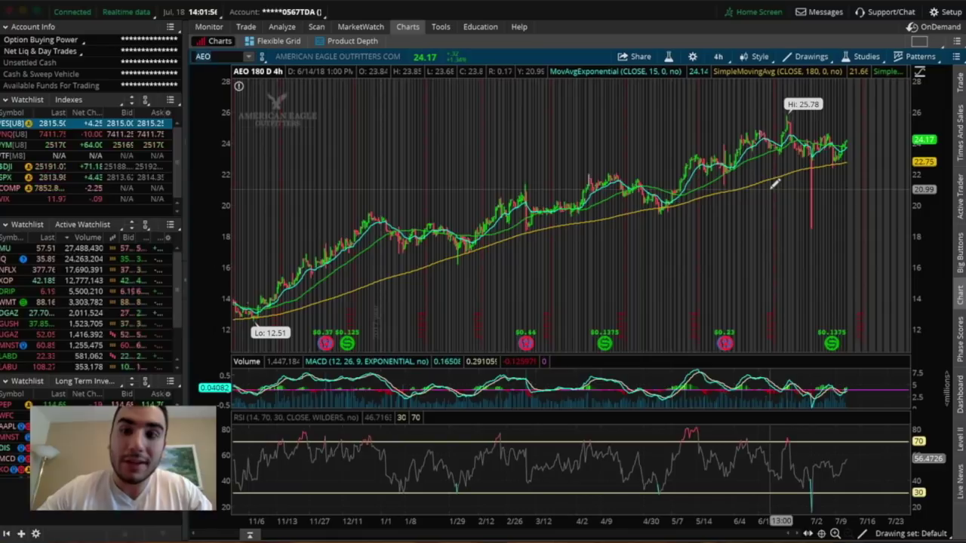
View the AEO chart at 20 days with 1-hour bars, and return it to 180 days with 4-hour bars
click(723, 57)
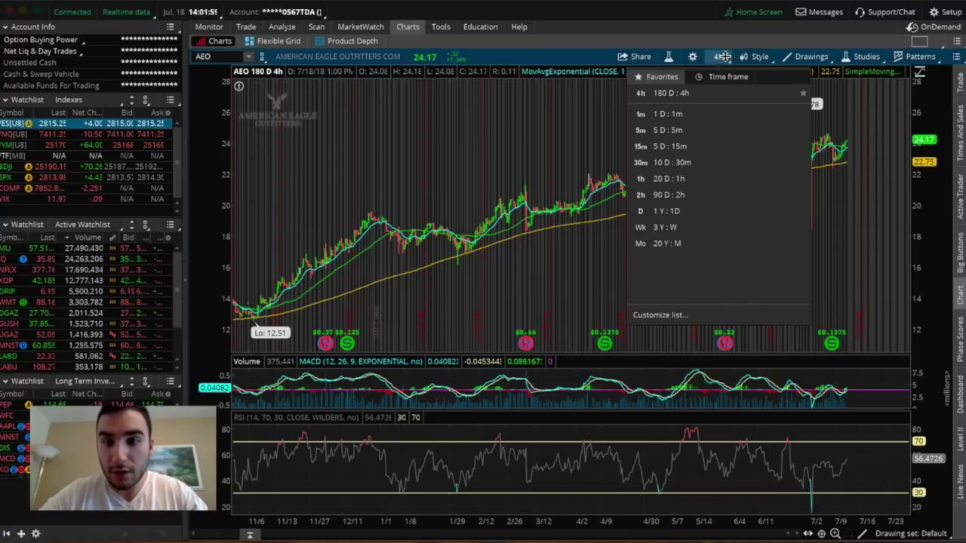
click(684, 181)
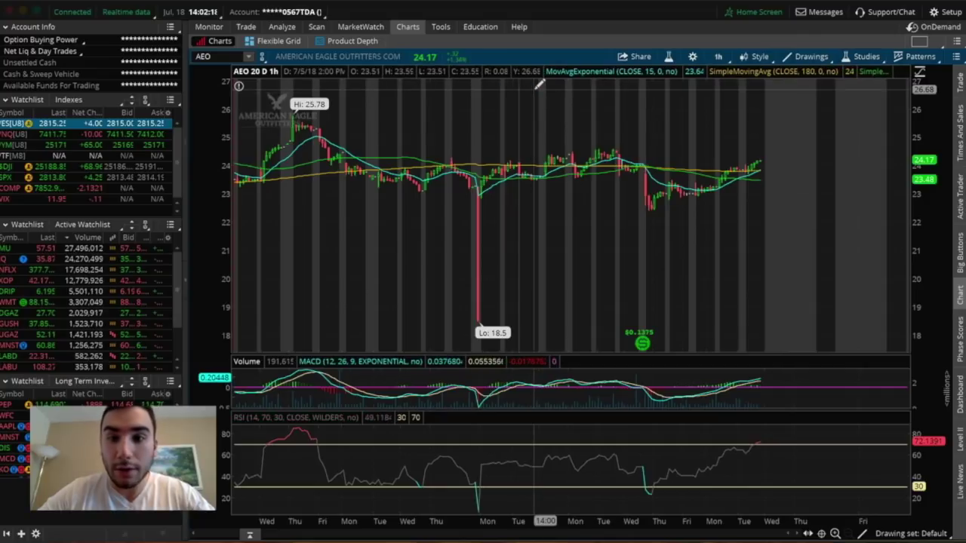
click(719, 55)
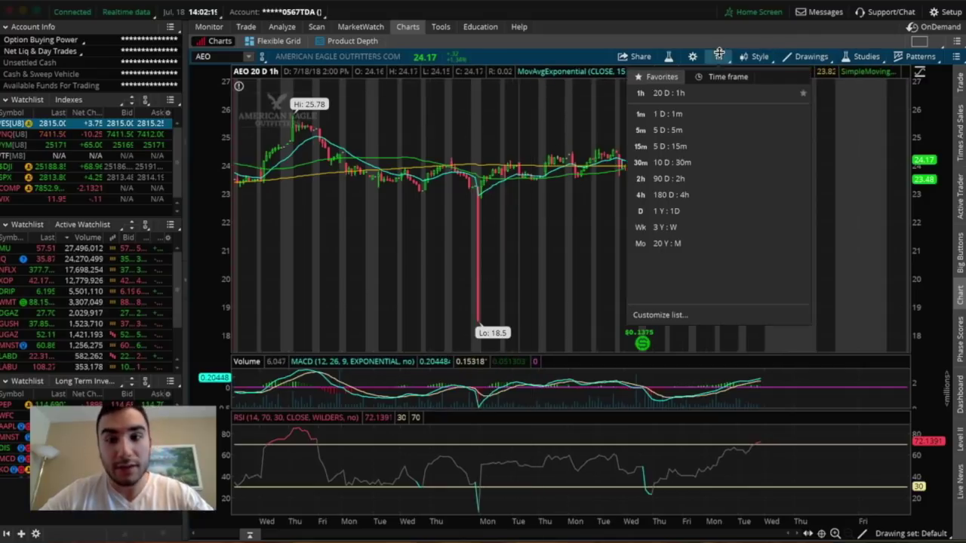
click(693, 195)
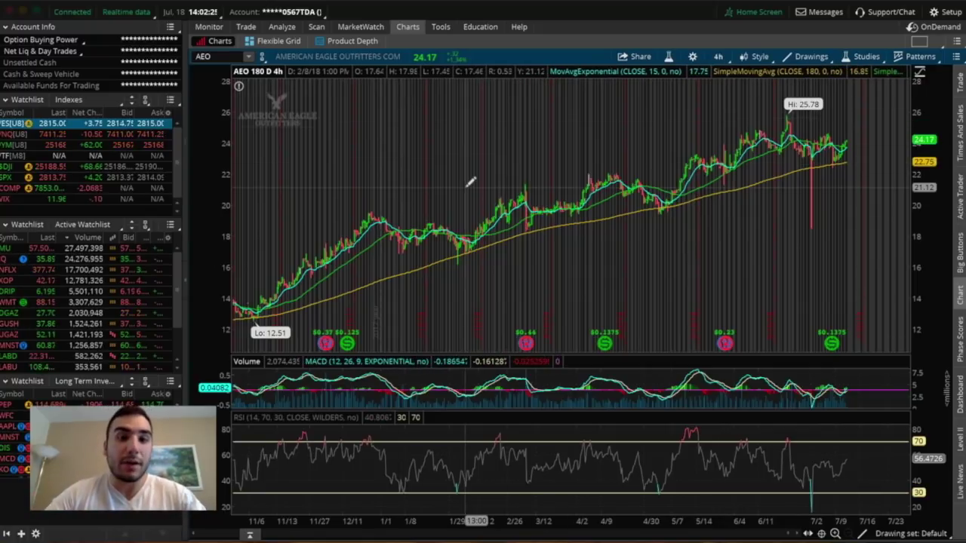
Check the Stock Hacker results for another candidate and open the chart for AQ
click(317, 25)
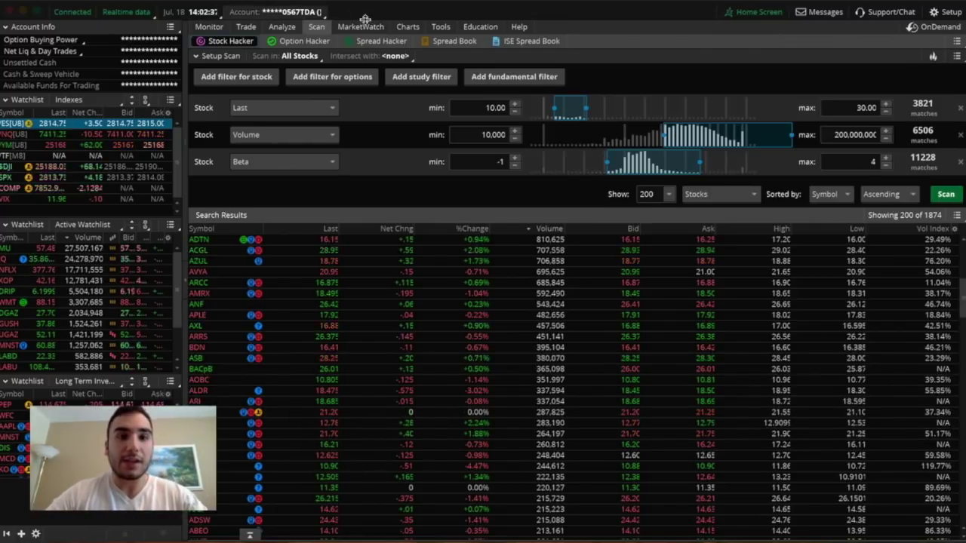
click(408, 27)
click(225, 57)
text(AQ)
key(Return)
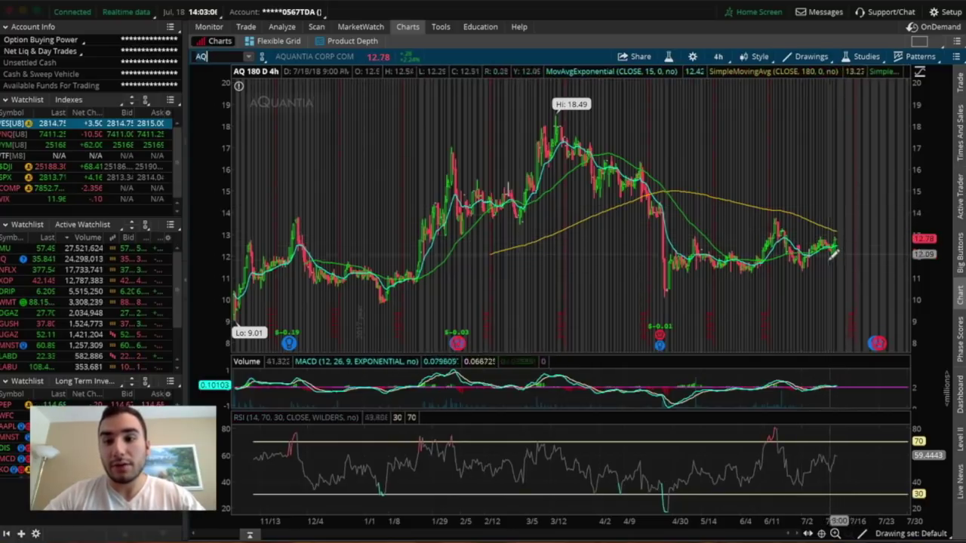
Draw a short rising trendline under AQ's July lows and a nearly flat support line under its lows from late April to July
drag(787, 273, 851, 244)
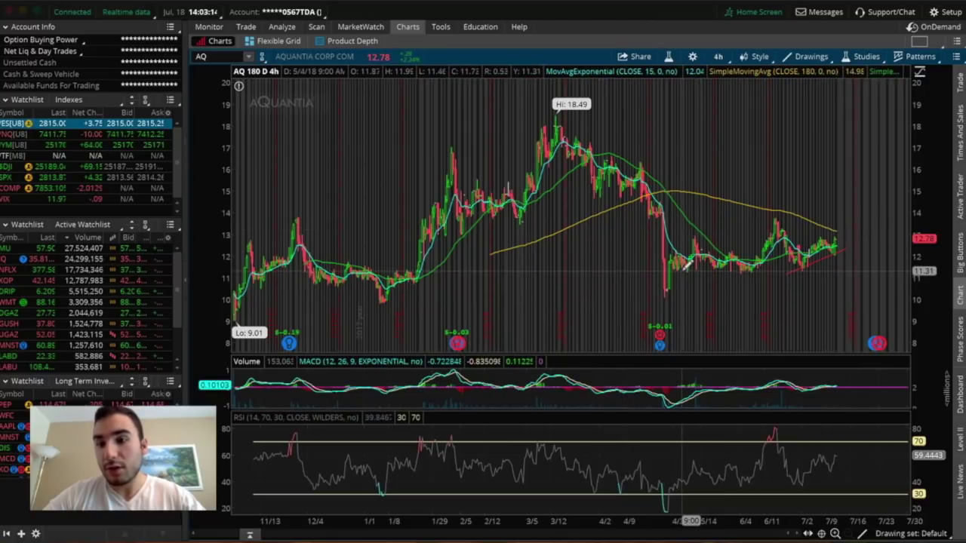
drag(655, 269, 836, 259)
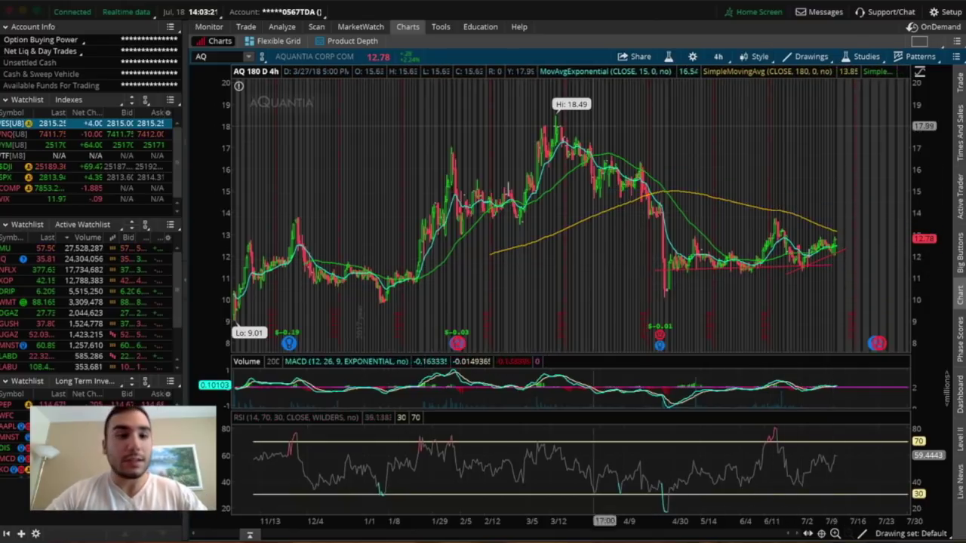
Browse the volume-sorted Stock Hacker results for another candidate and open the chart for BAK
click(317, 26)
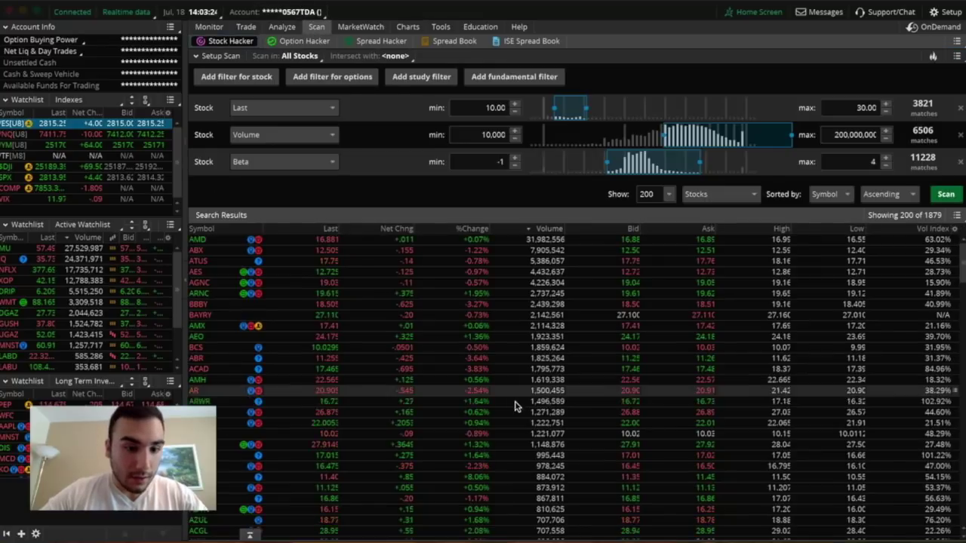
scroll(514, 406, down, 20)
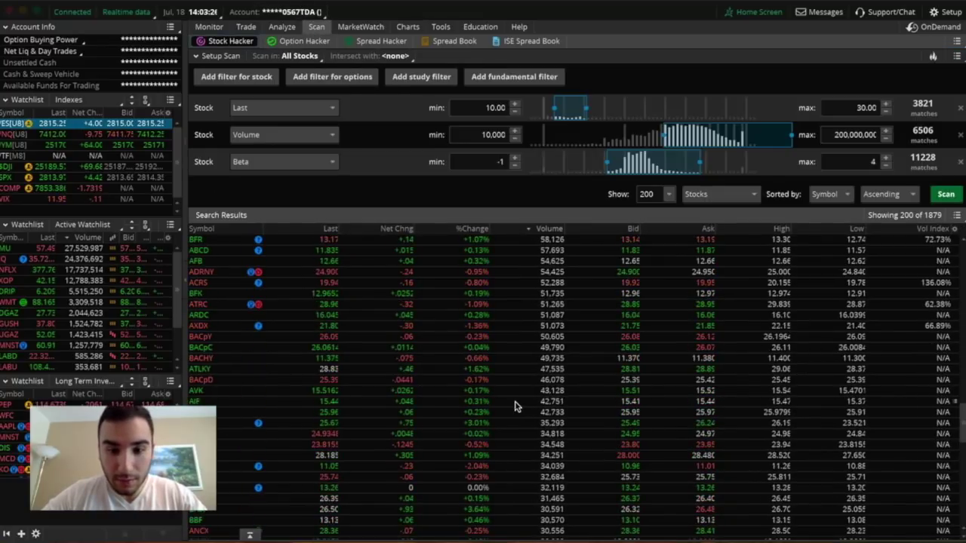
scroll(515, 406, up, 20)
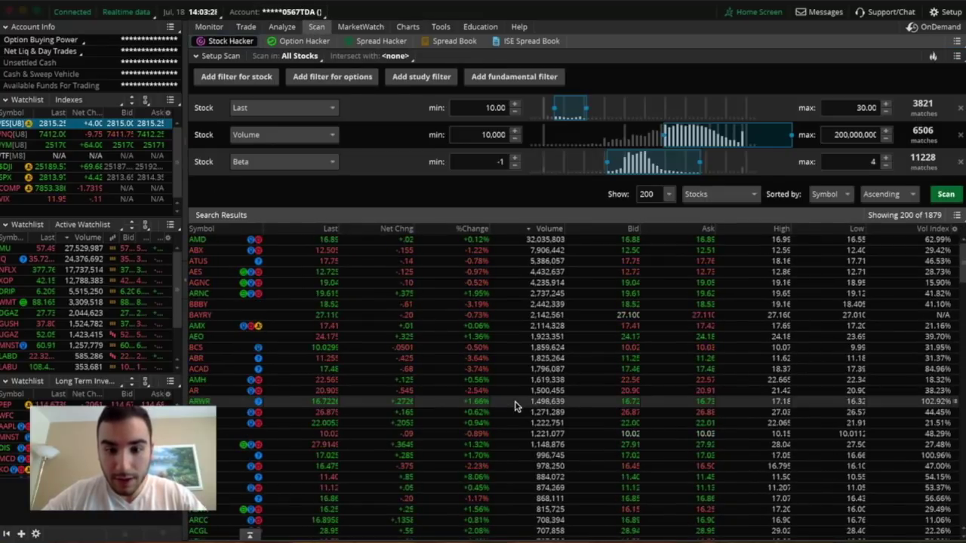
scroll(515, 406, down, 9)
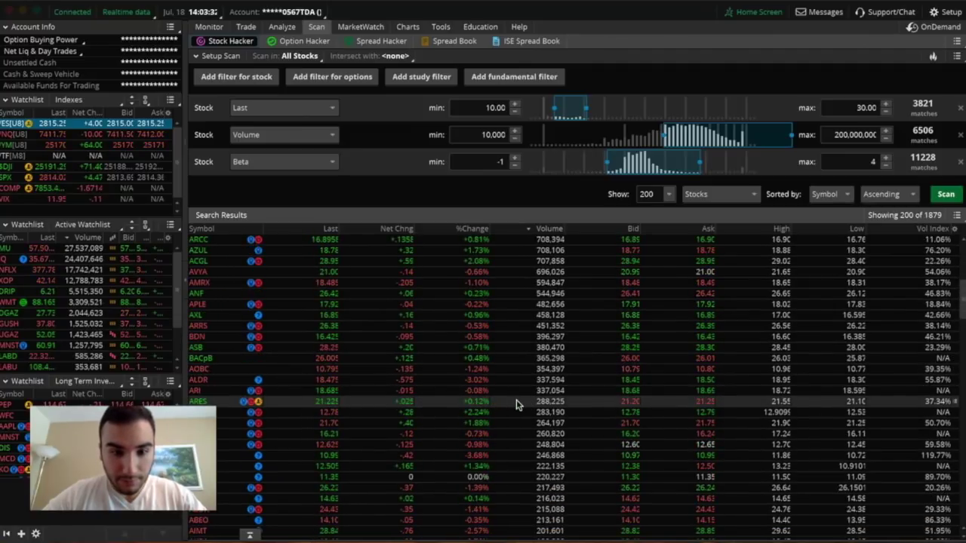
scroll(516, 405, down, 8)
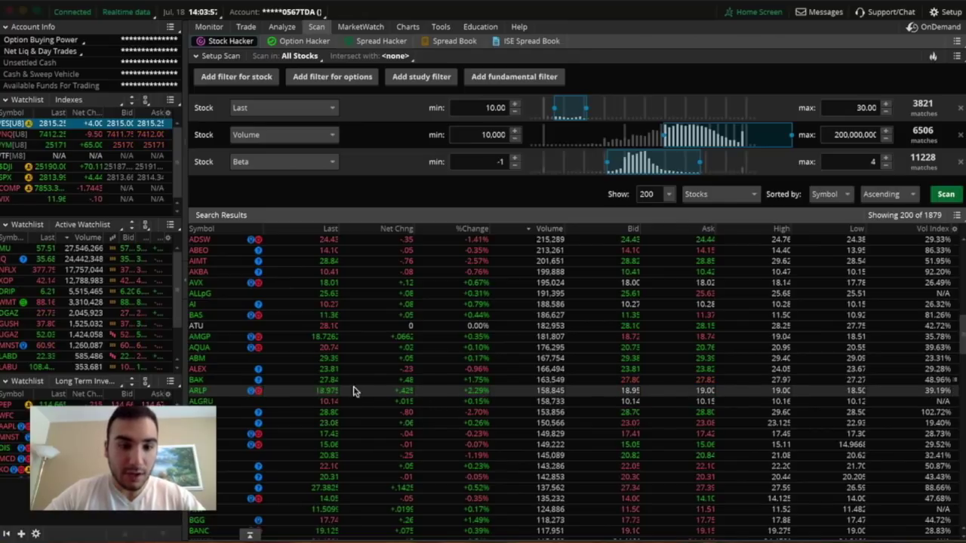
click(408, 27)
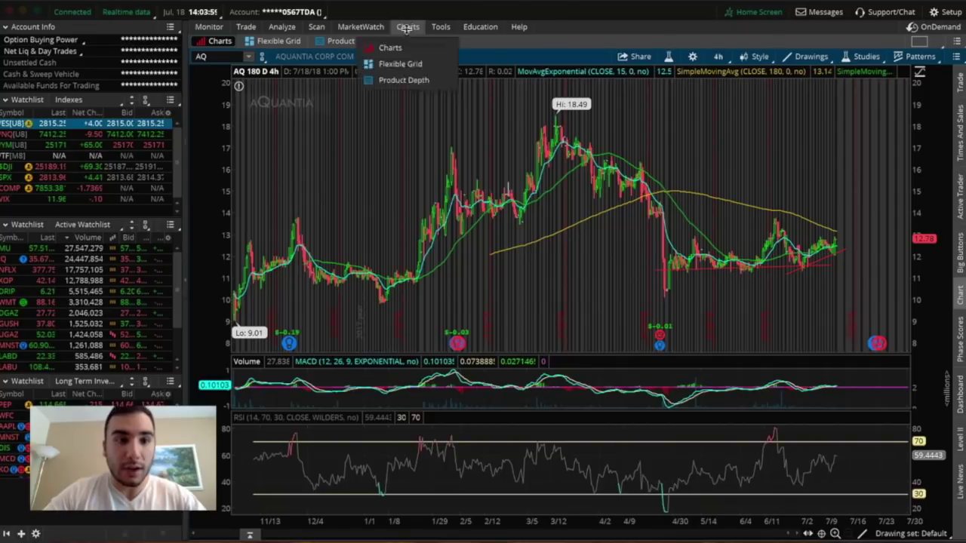
click(228, 59)
text(B)
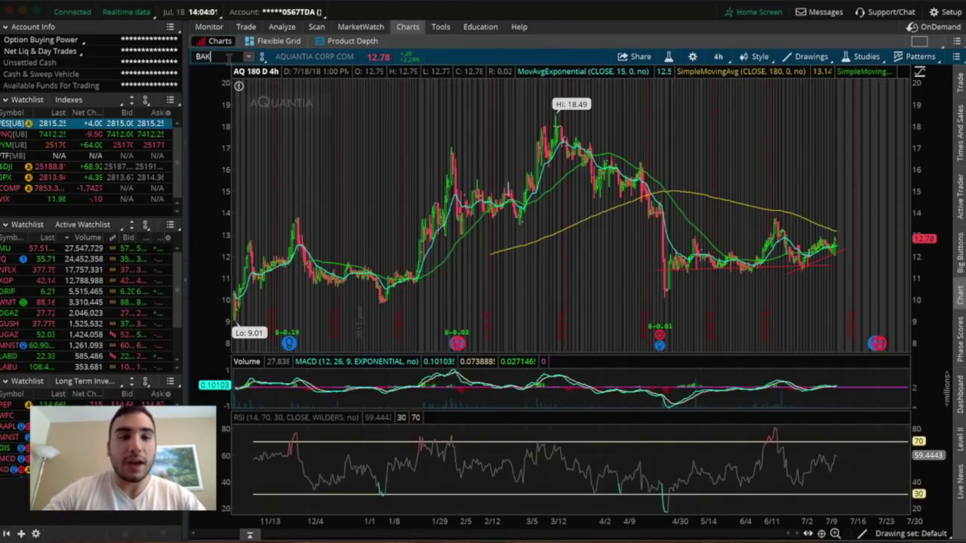
text(AK)
key(Return)
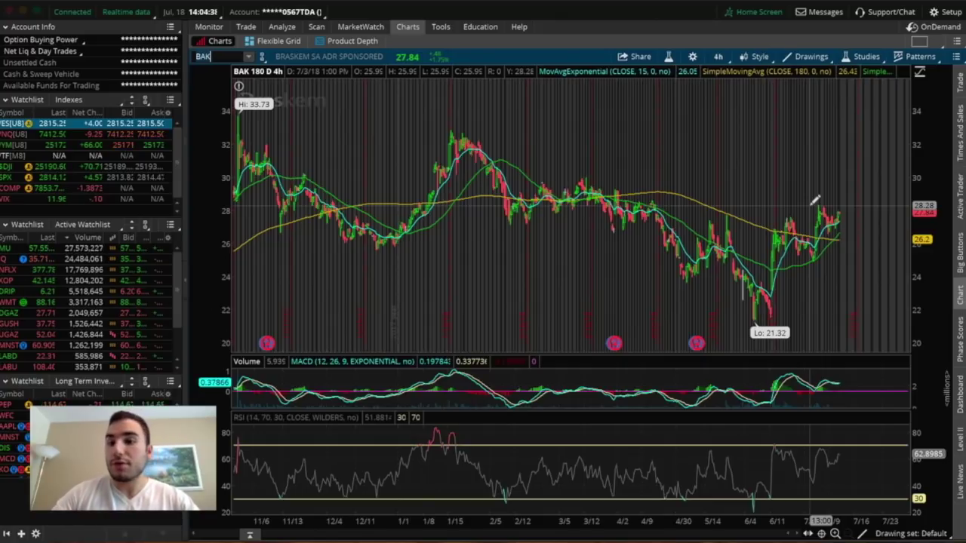
Draw a rising trendline from BAK's early-June low to its mid-July prices and set the chart to 1 year with daily bars
click(738, 323)
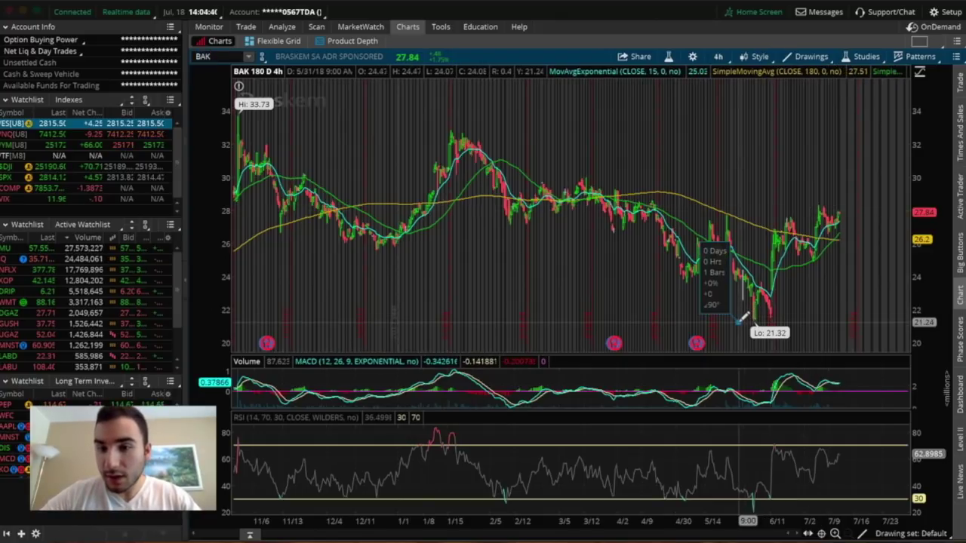
click(849, 218)
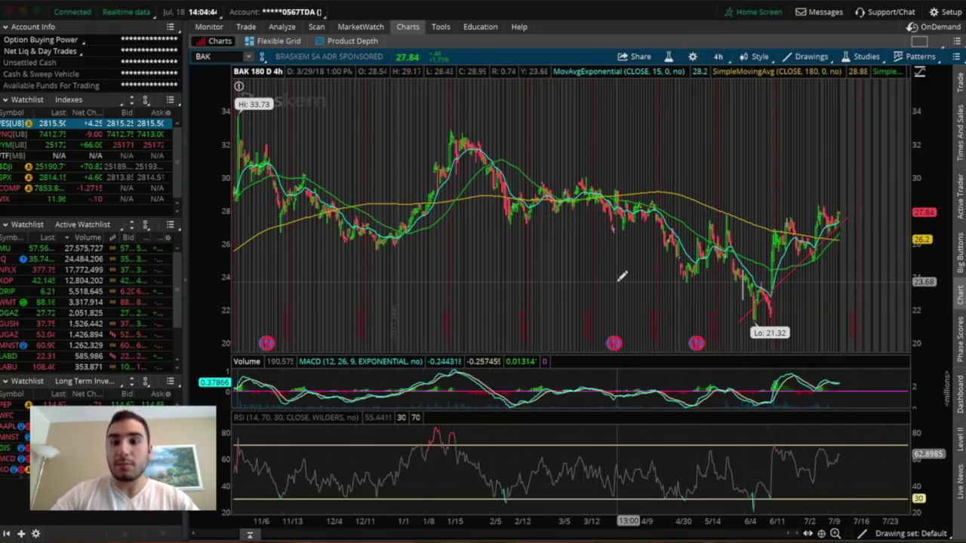
click(718, 53)
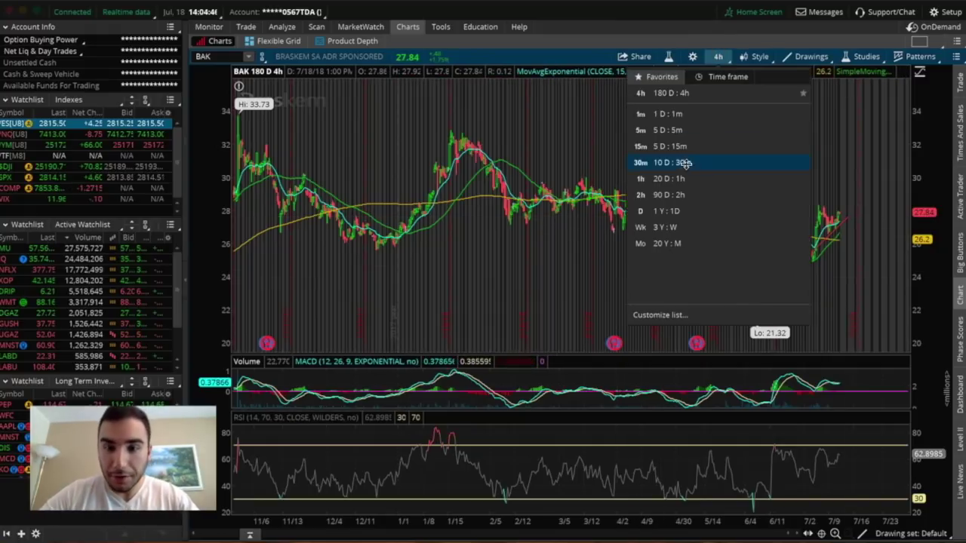
click(668, 211)
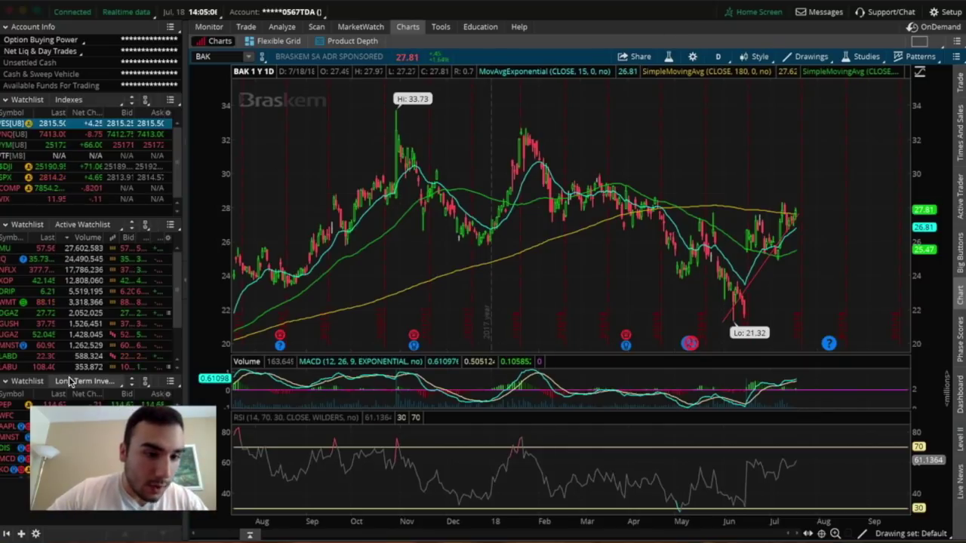
Add BAK to the Active Watchlist and locate its entry in the list
scroll(31, 340, down, 2)
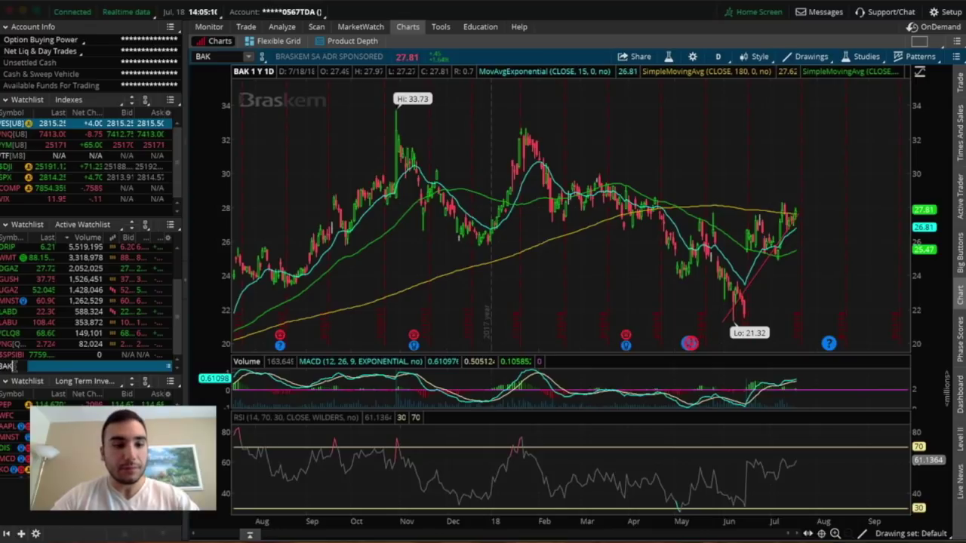
text(K)
key(Return)
scroll(20, 355, down, 1)
scroll(23, 349, up, 3)
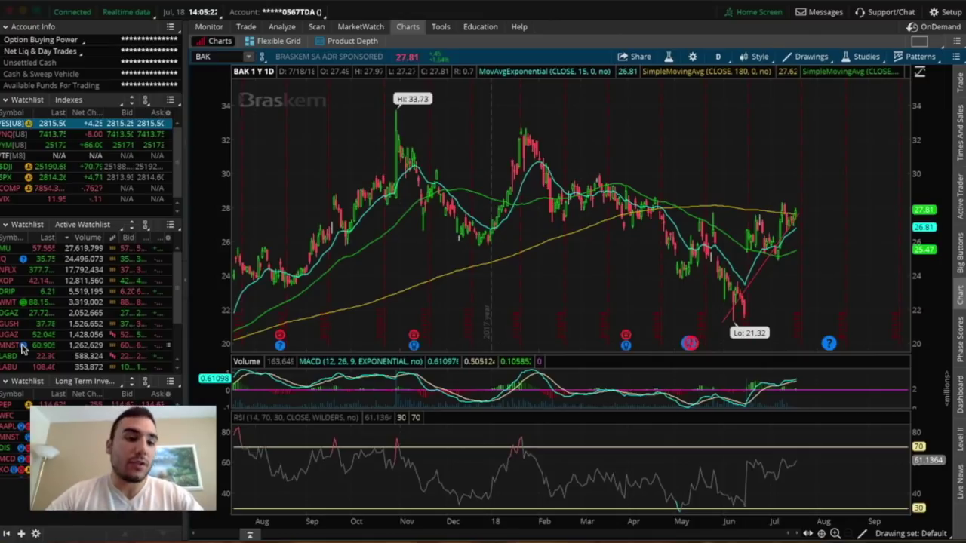
scroll(23, 343, down, 2)
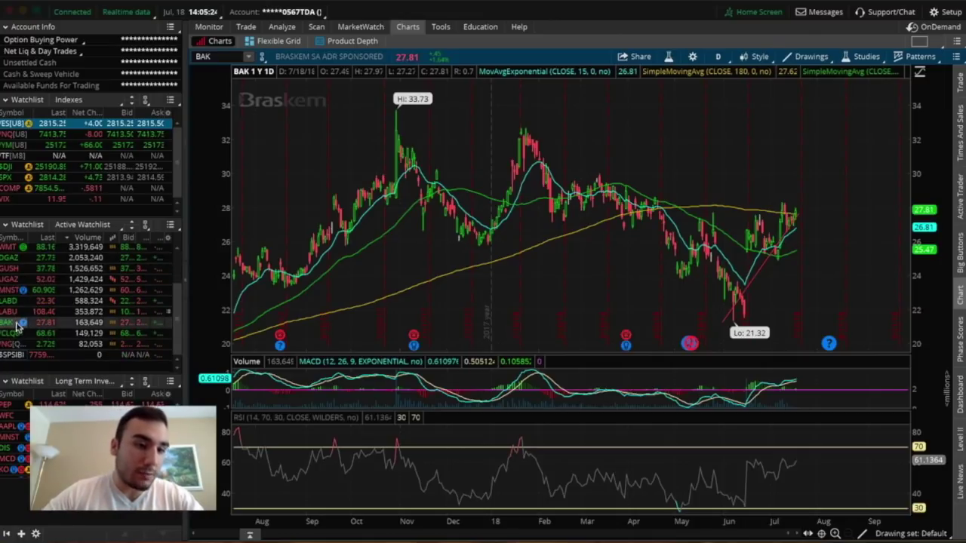